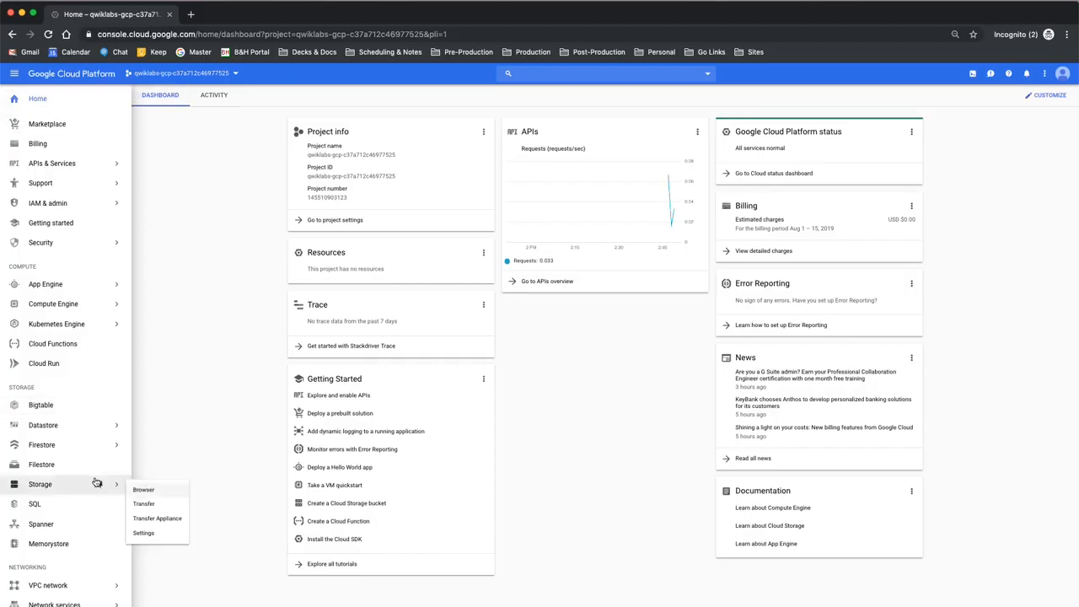
Open BigQuery from the Big Data services and dismiss its welcome message
scroll(97, 482, "down", 8)
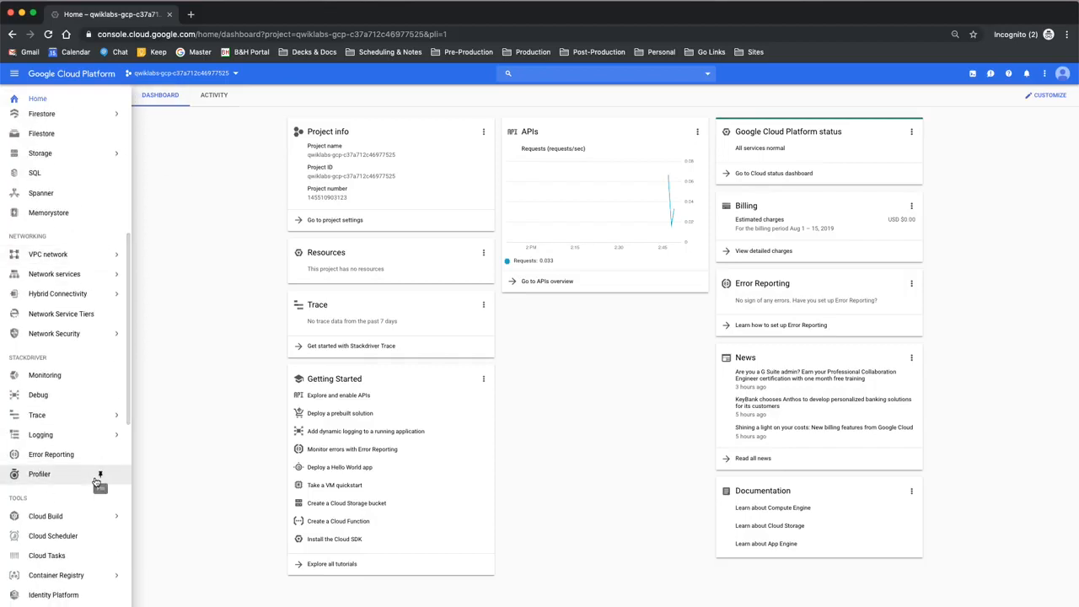
scroll(97, 482, "down", 3)
scroll(97, 483, "down", 4)
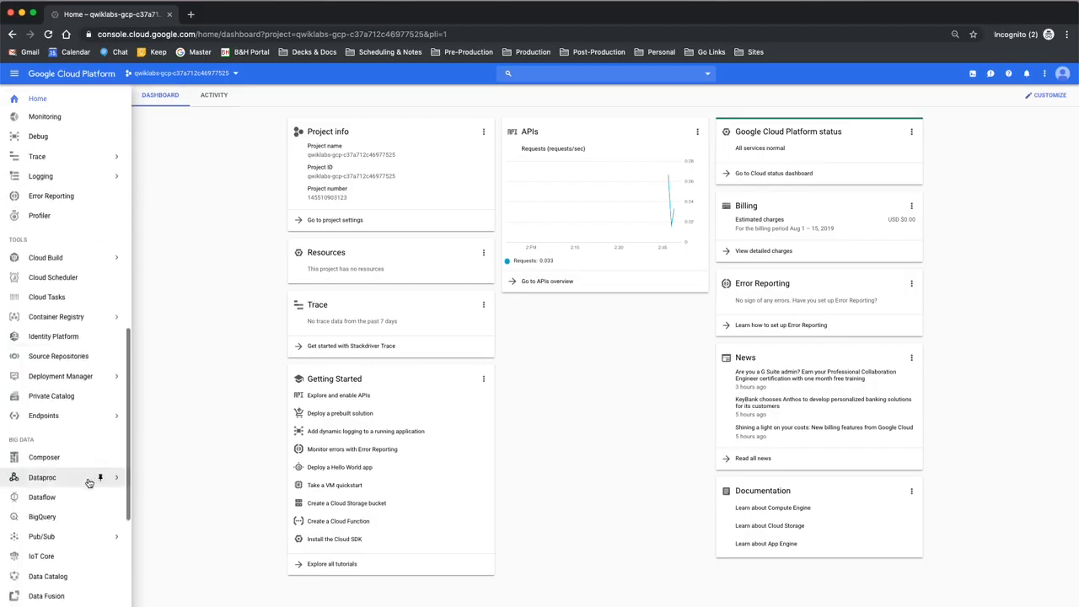
left_click(62, 516)
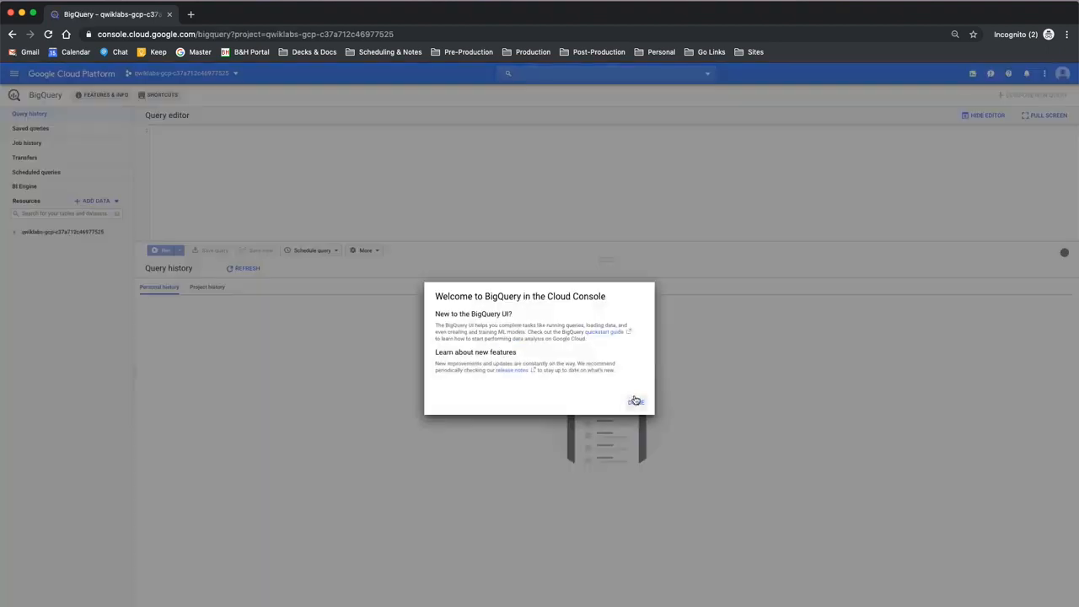
left_click(638, 403)
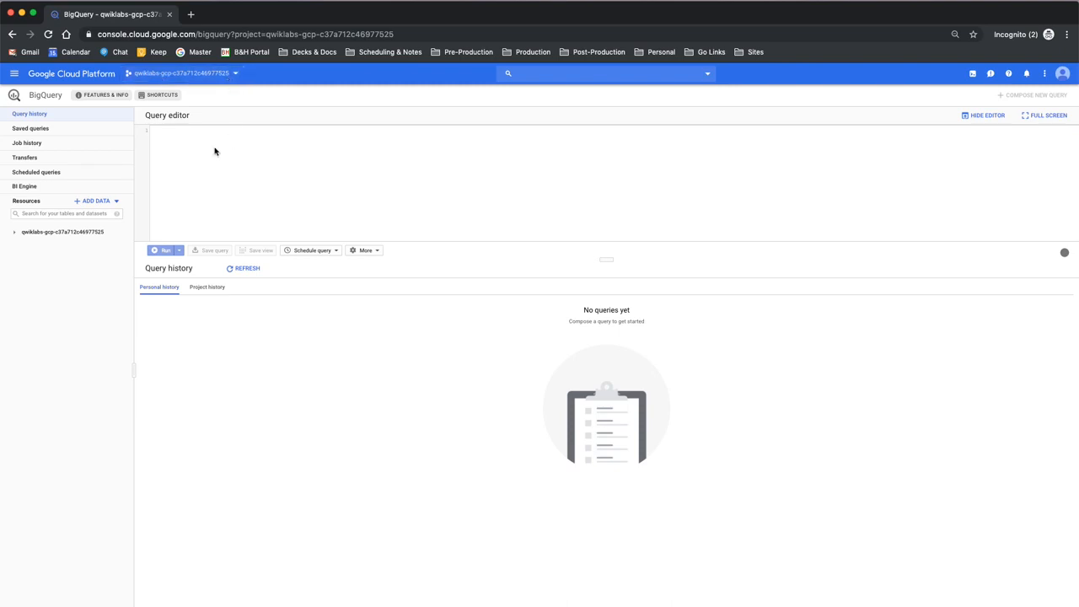
Create a dataset imported_billing_data in the project, located in United States (US), with tables expiring 1 day after creation
left_click(89, 232)
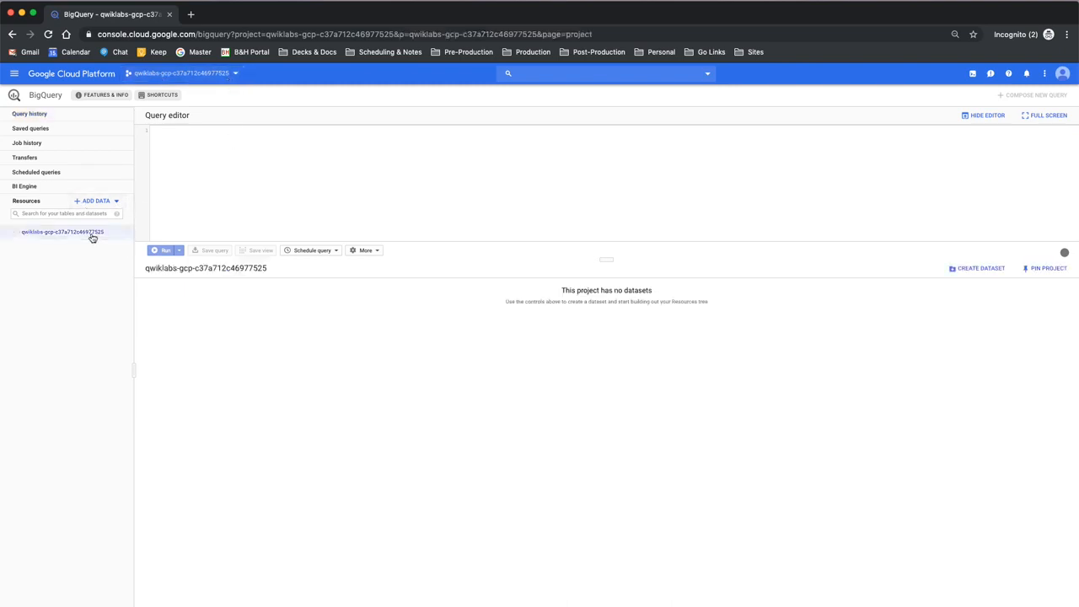
left_click(975, 268)
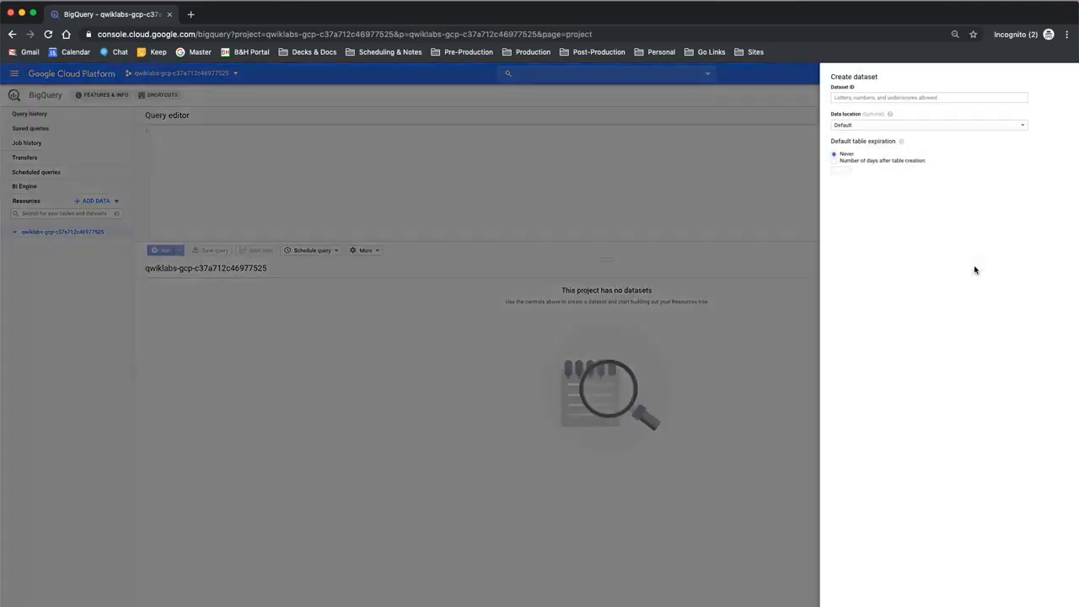
left_click(930, 98)
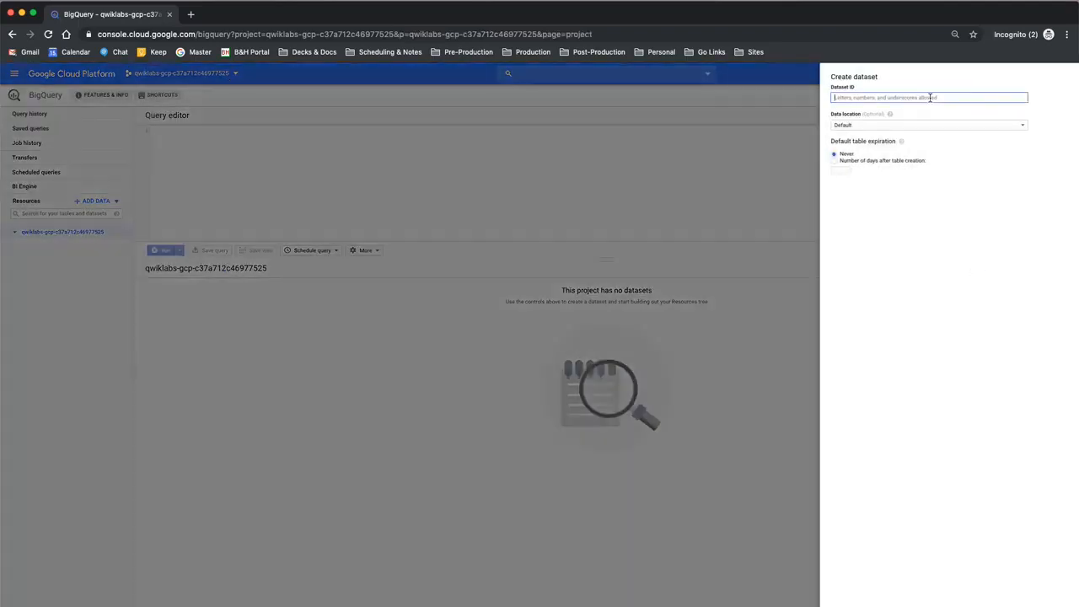
type("imported_billing_data")
left_click(978, 126)
left_click(980, 138)
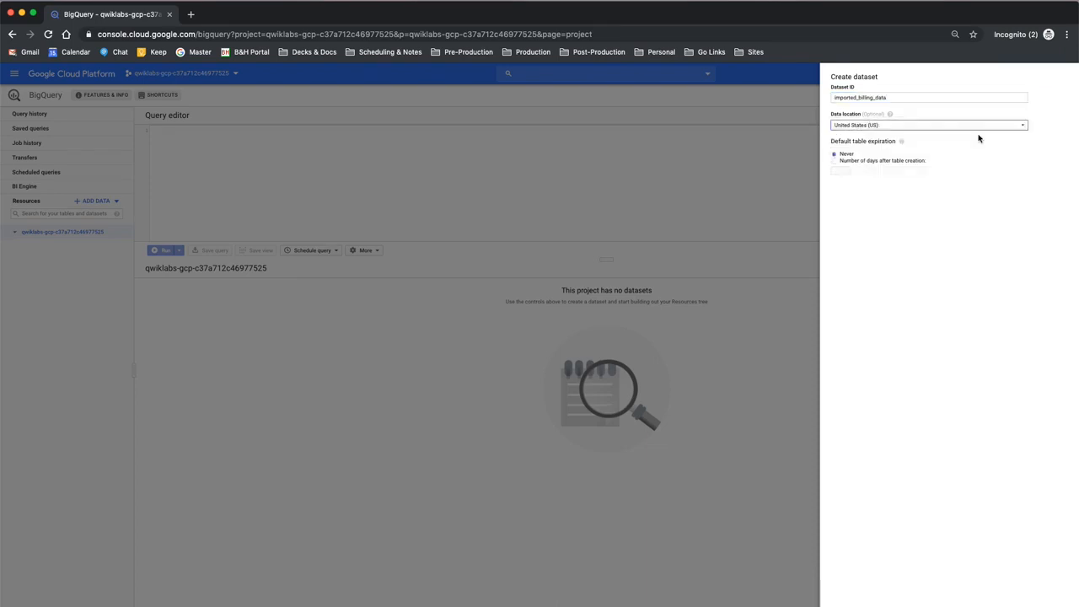
left_click(909, 163)
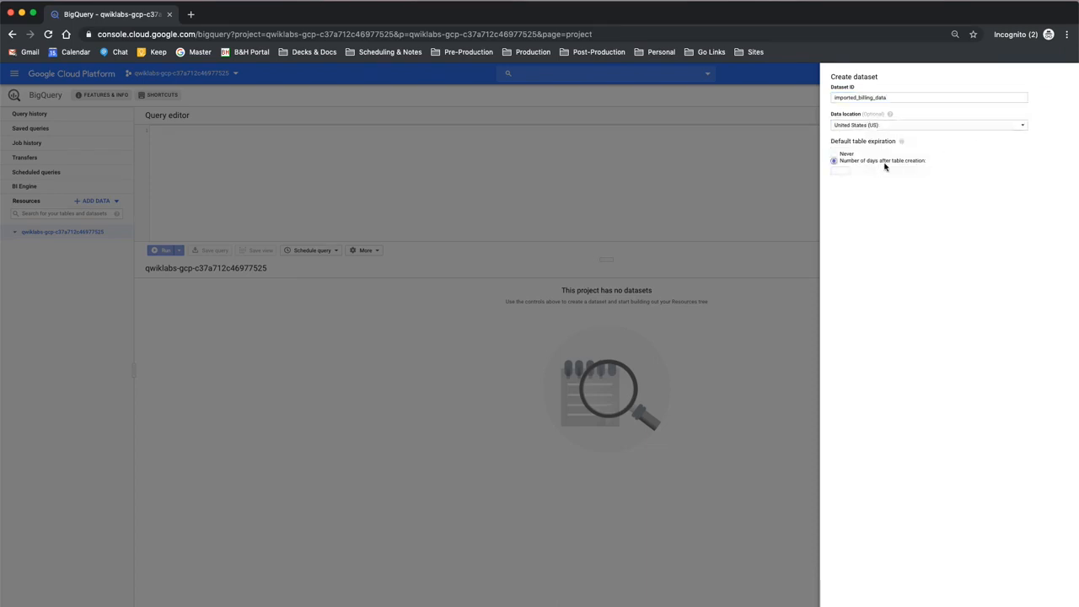
left_click(842, 169)
type("1")
key("Tab")
key("Return")
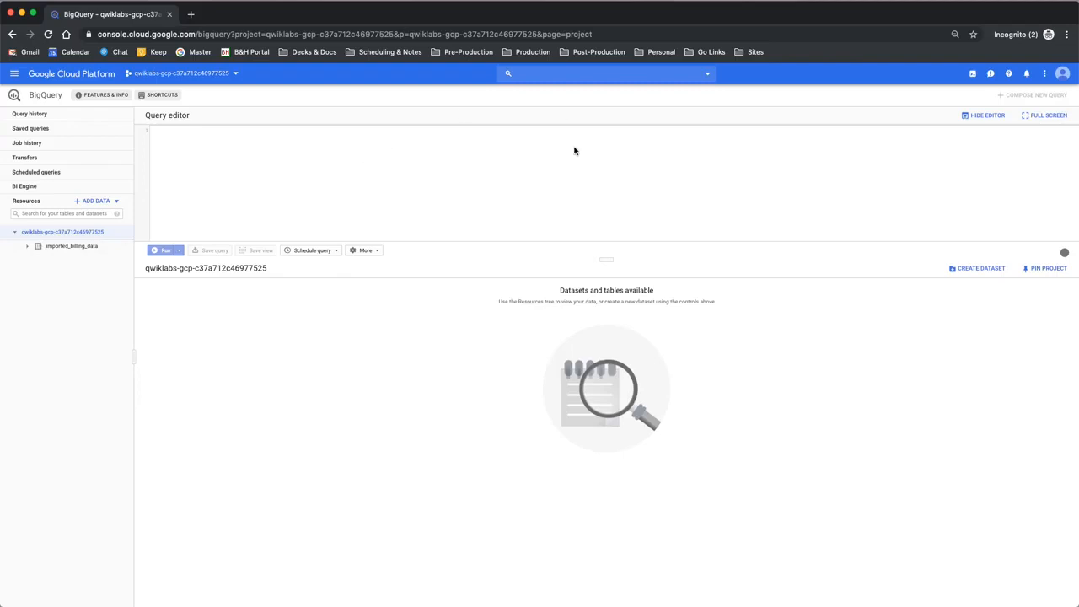
Start a new table in imported_billing_data, sourced from the Google Cloud Storage file gs://cloud-training/archinfra/export-billing-example.csv
left_click(71, 246)
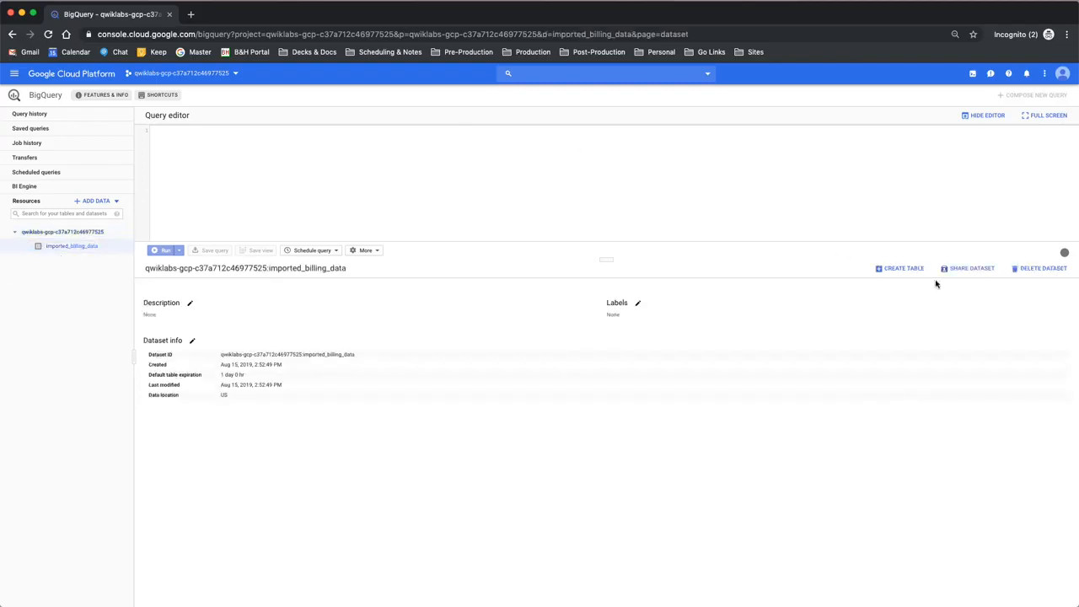
left_click(903, 269)
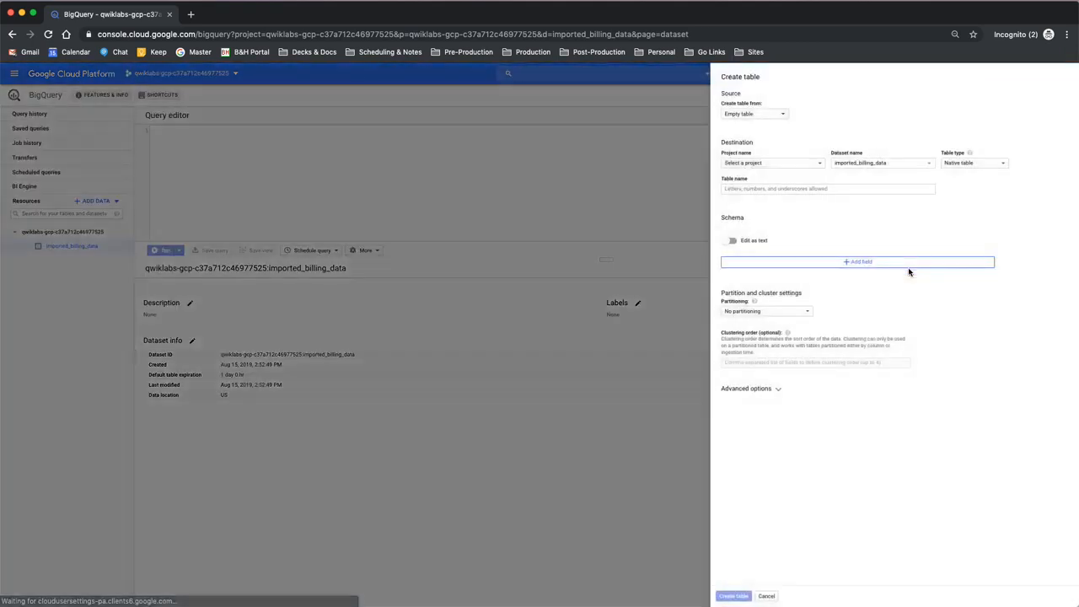
left_click(776, 118)
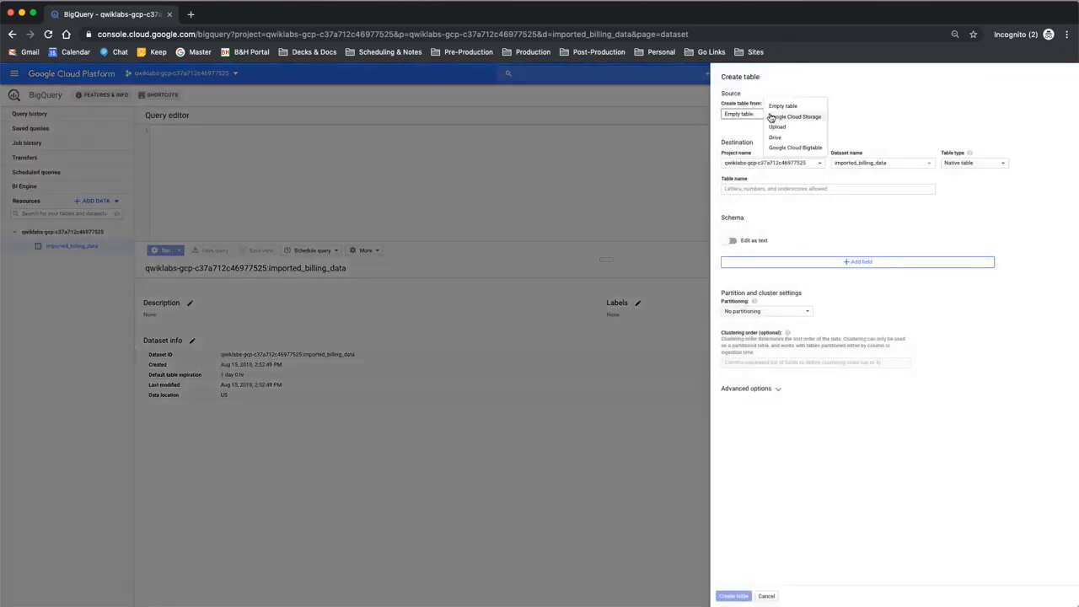
left_click(777, 117)
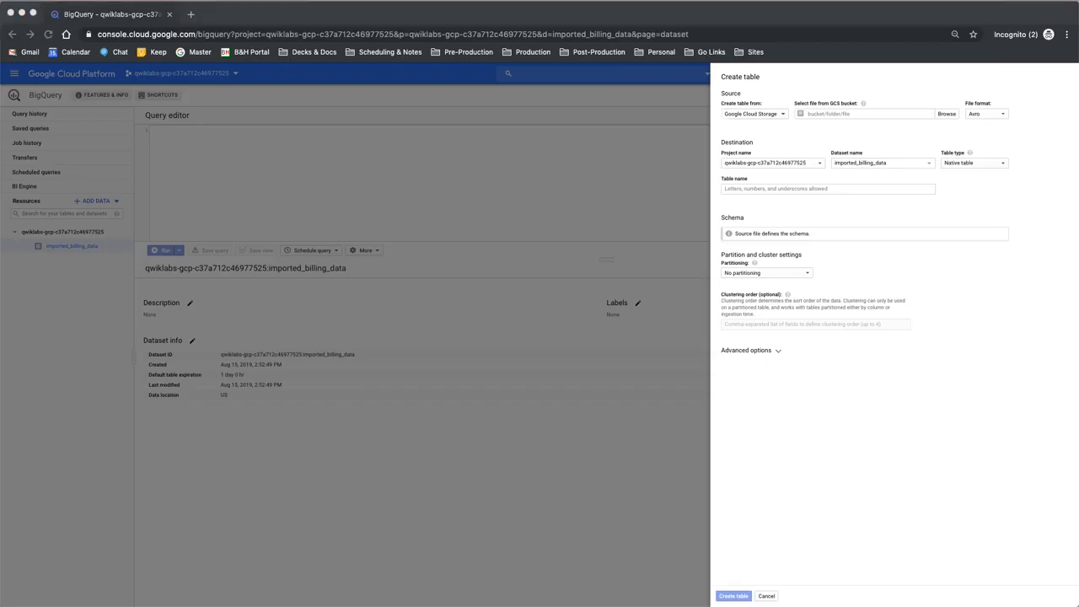
left_click(911, 110)
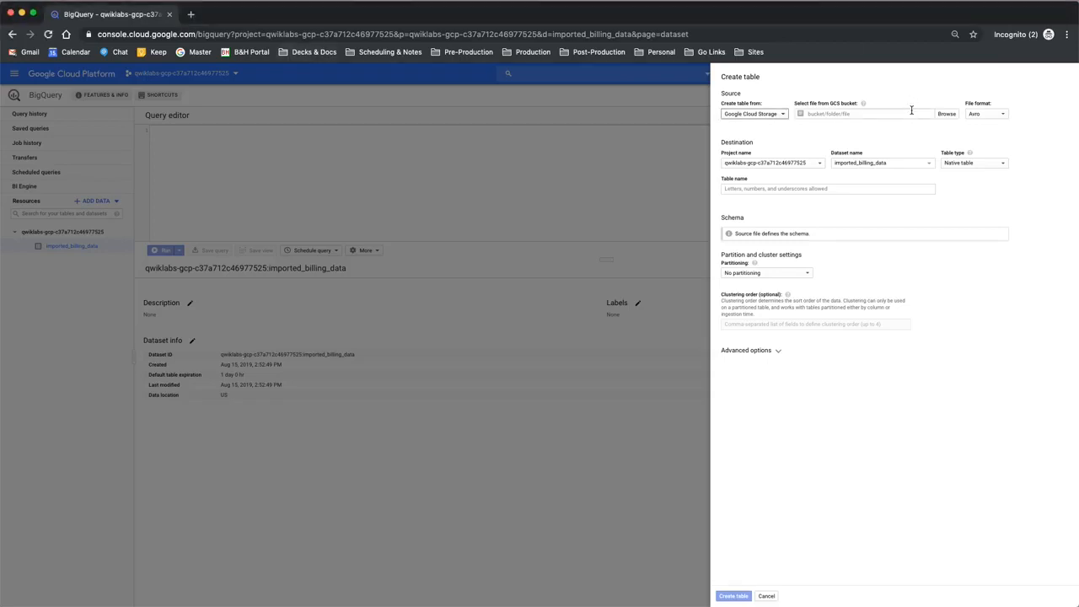
type("gs://cloud-training/archinfra/export-billing-example.csv")
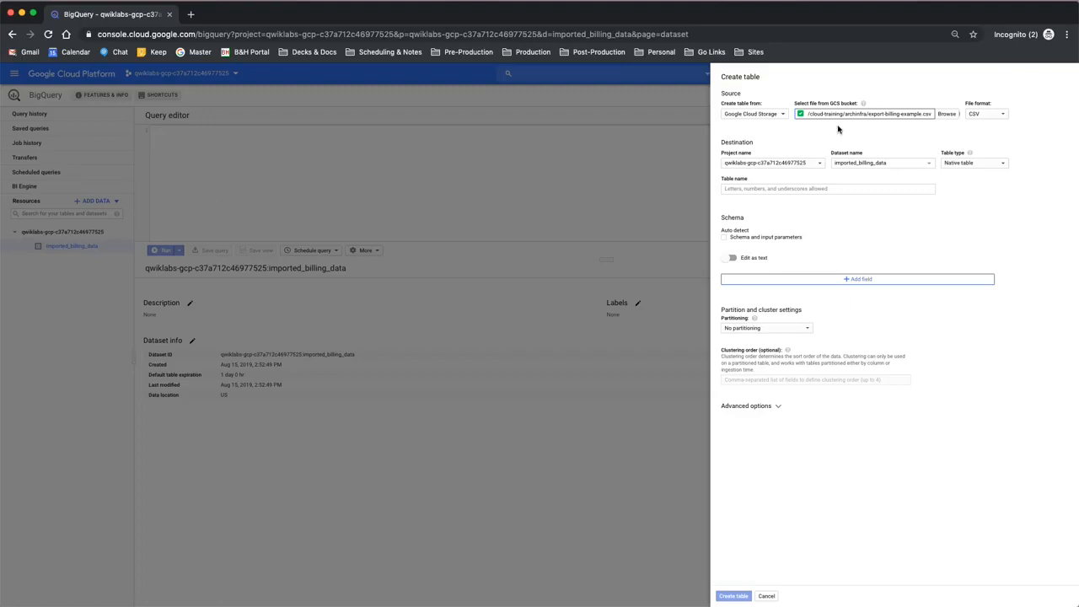
Name the new table sampleinfotable and enable automatic detection of its schema and input parameters
left_click(859, 187)
type("sa")
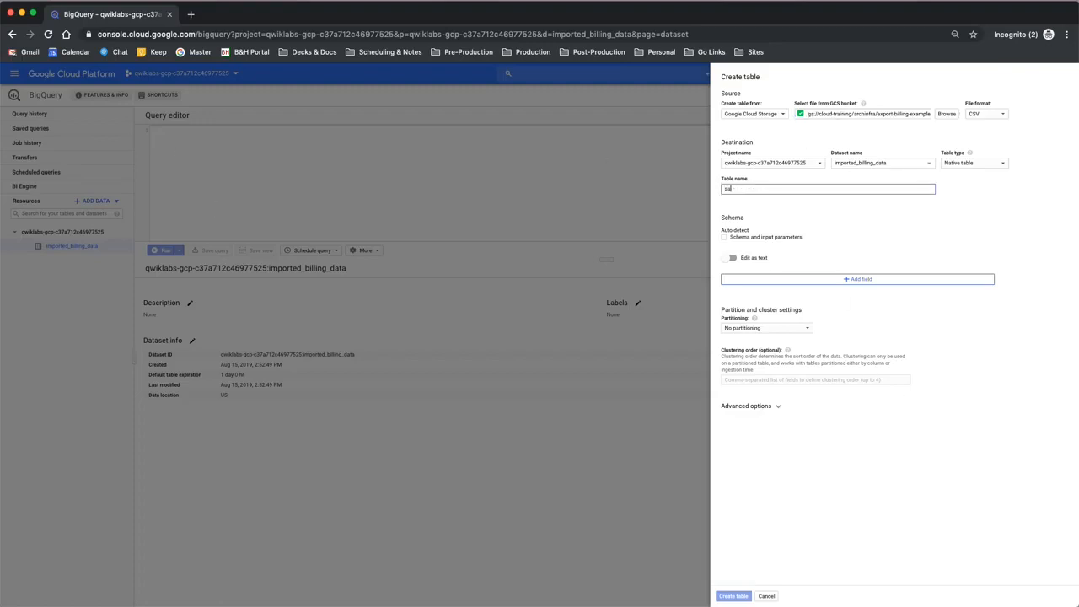
type("mpleinfotable")
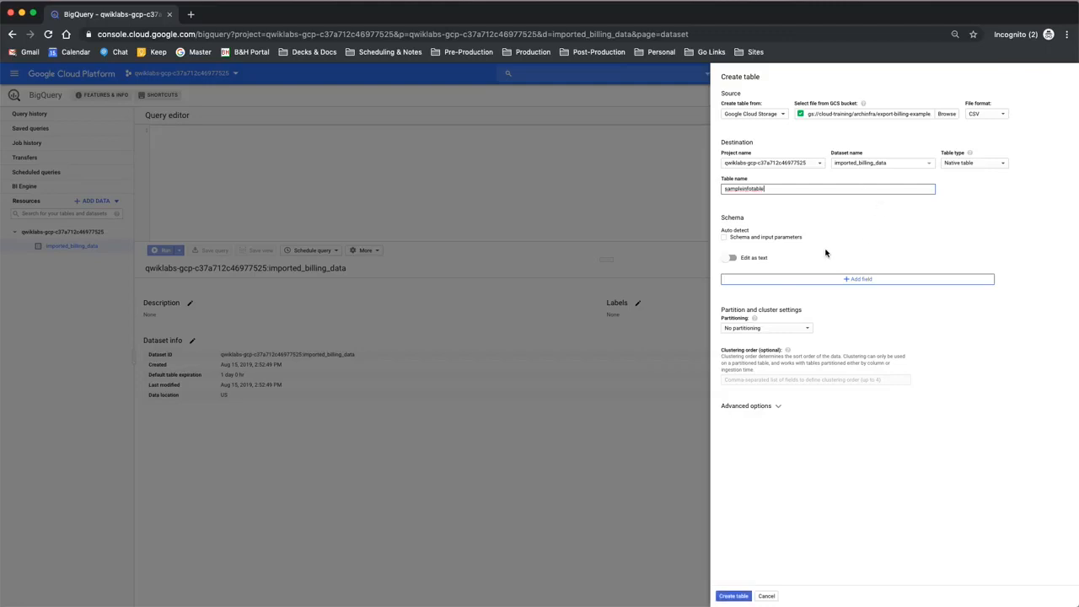
left_click(724, 238)
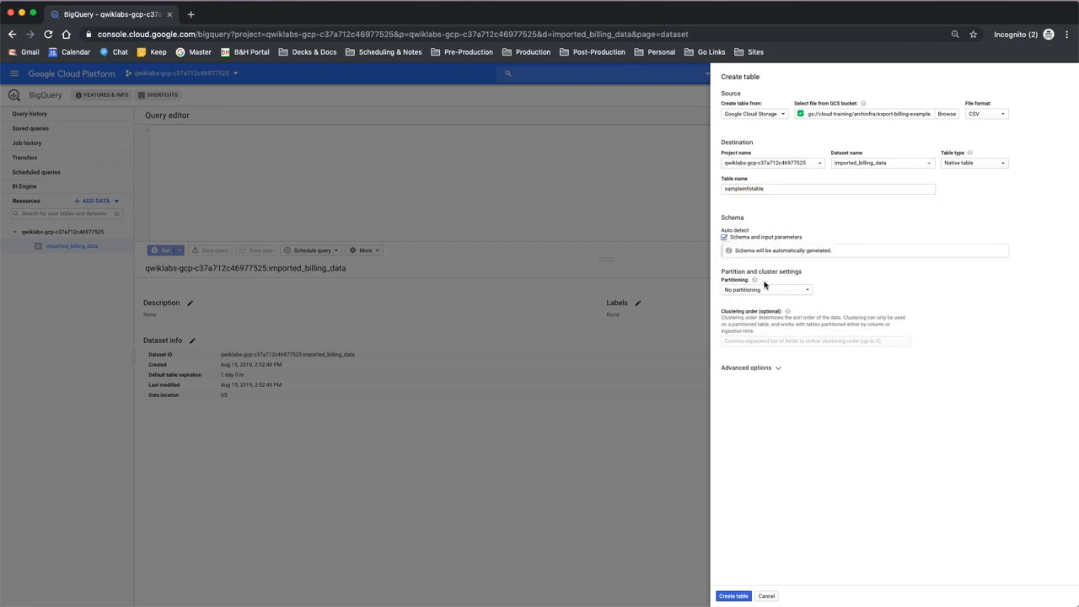
Set the header rows to skip to 1 in the advanced options and create the table
left_click(780, 368)
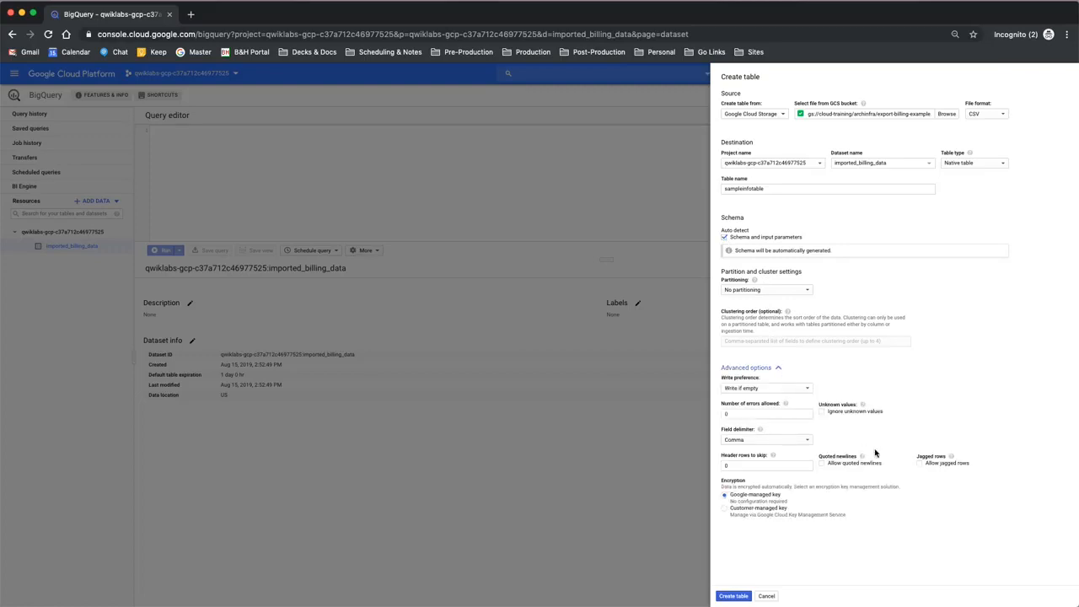
left_click(765, 465)
key("BackSpace")
type("1")
left_click(739, 599)
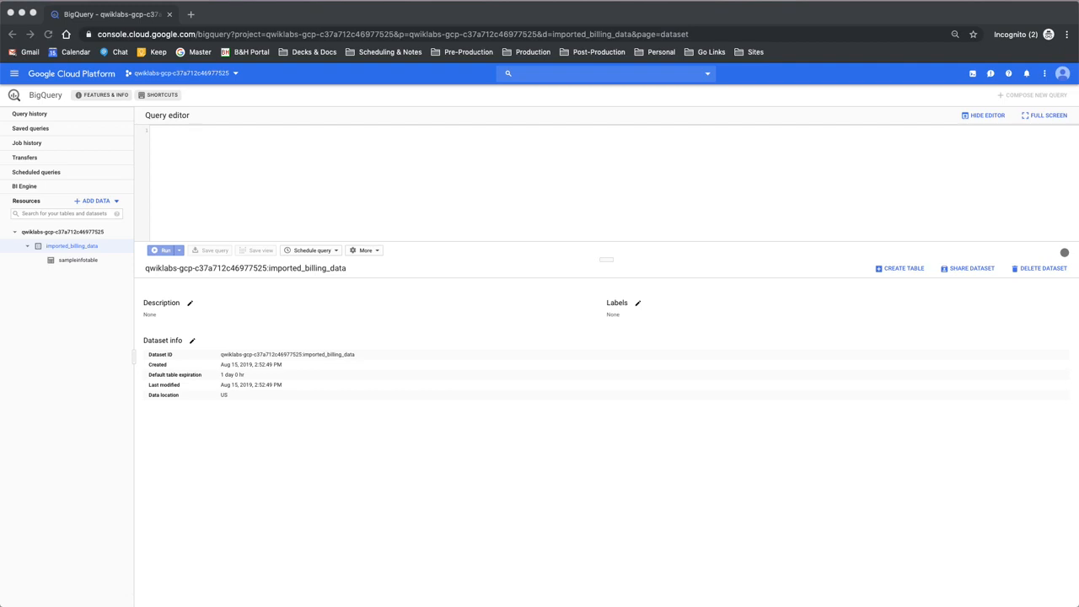
Examine the schema, details and preview rows of sampleinfotable
left_click(90, 265)
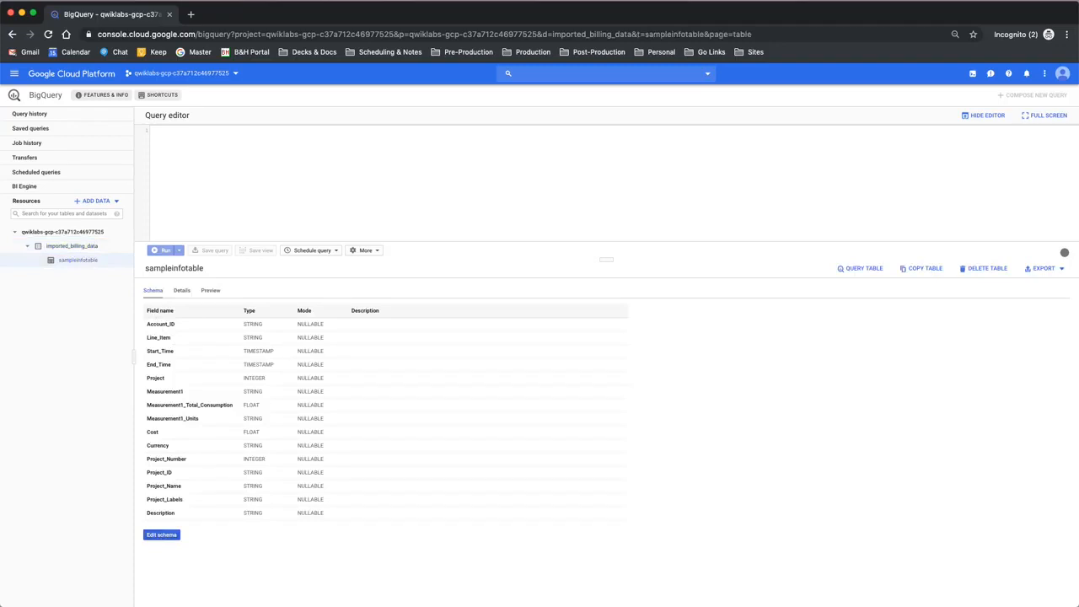
left_click(182, 291)
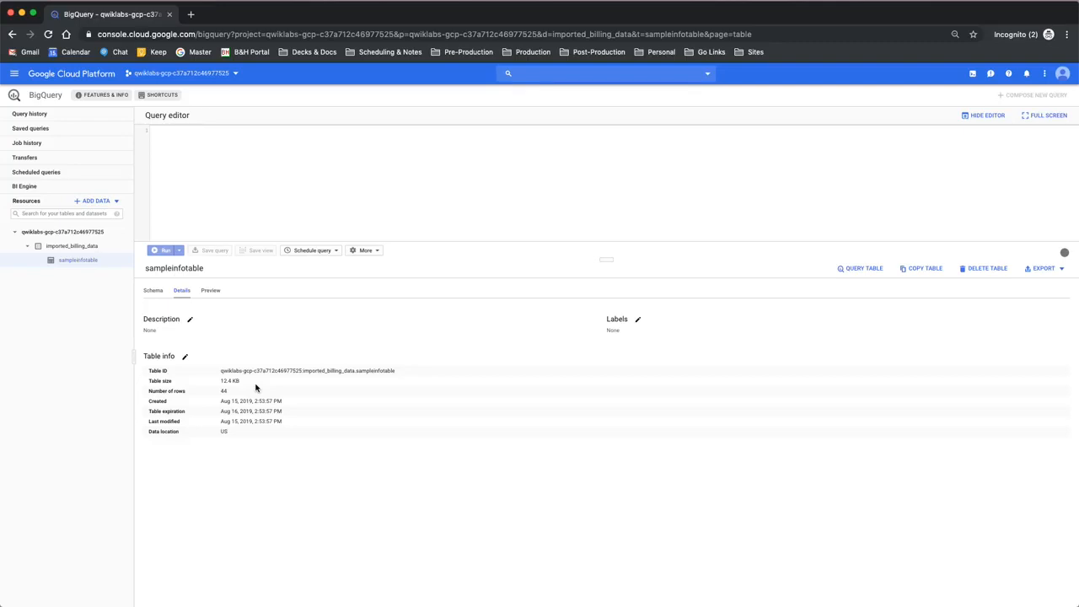
left_click(212, 292)
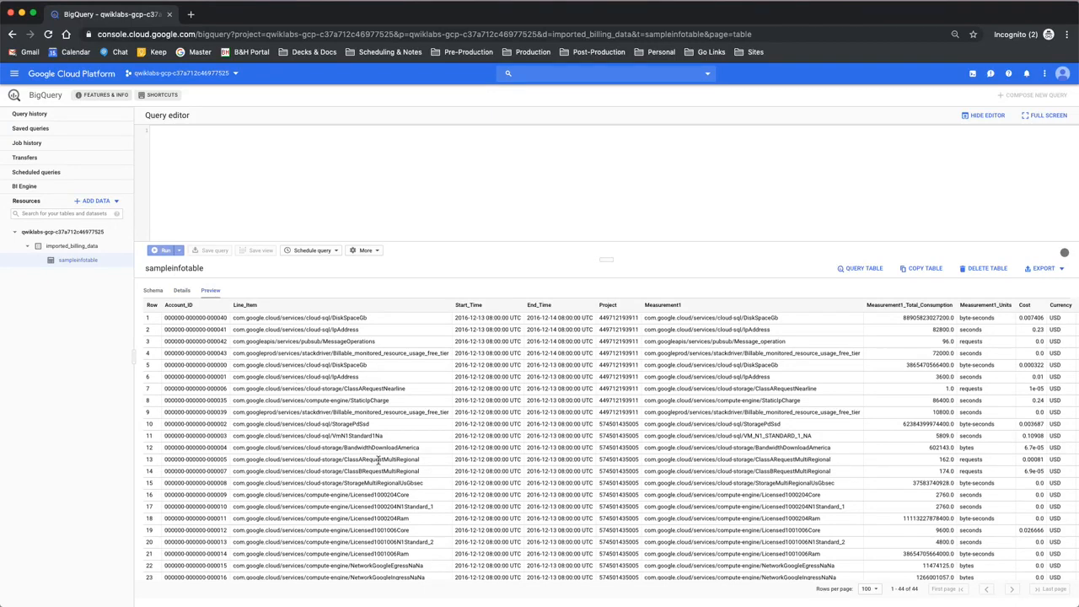
scroll(377, 459, "down", 1)
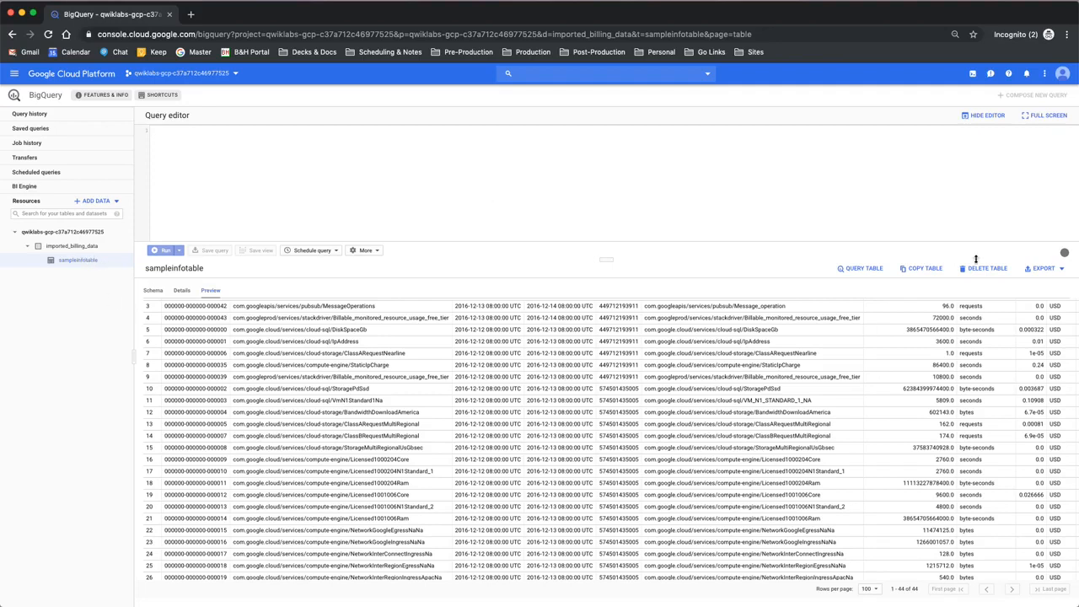
Query sampleinfotable for all columns without a row limit, filtered by "where cost > 0", and run the query
left_click(851, 267)
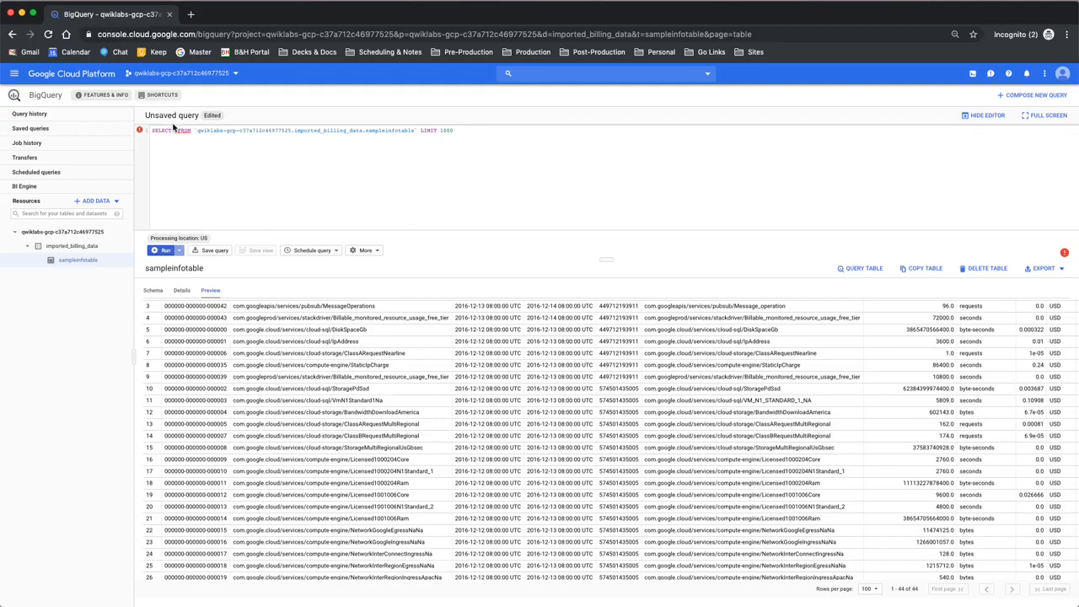
type("*")
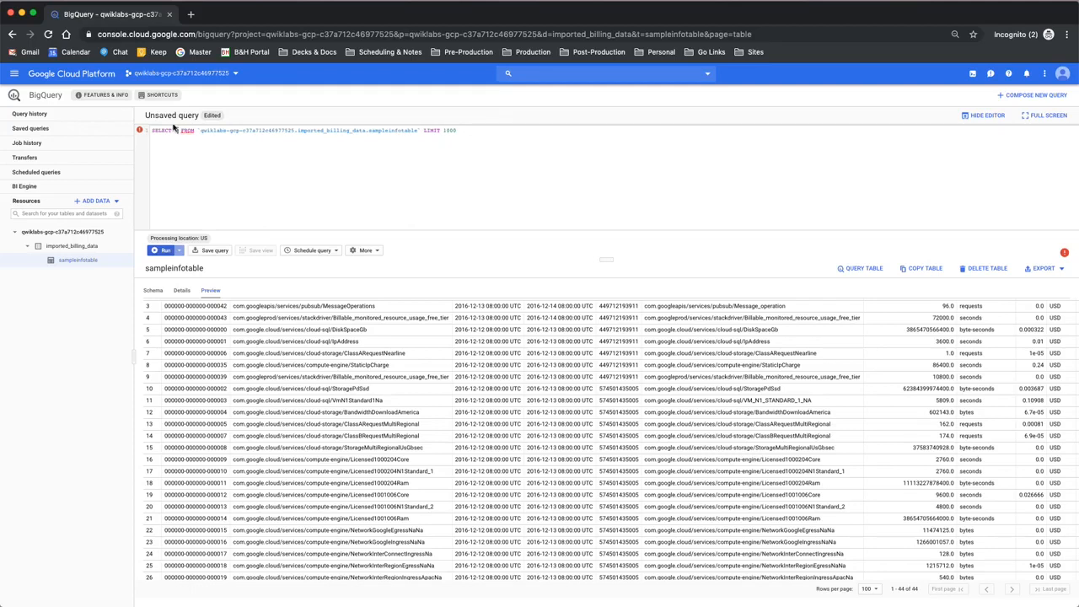
mouse_move(471, 131)
left_mouse_down()
mouse_move(424, 132)
mouse_move(464, 138)
left_mouse_up()
left_click(424, 132)
key("Return")
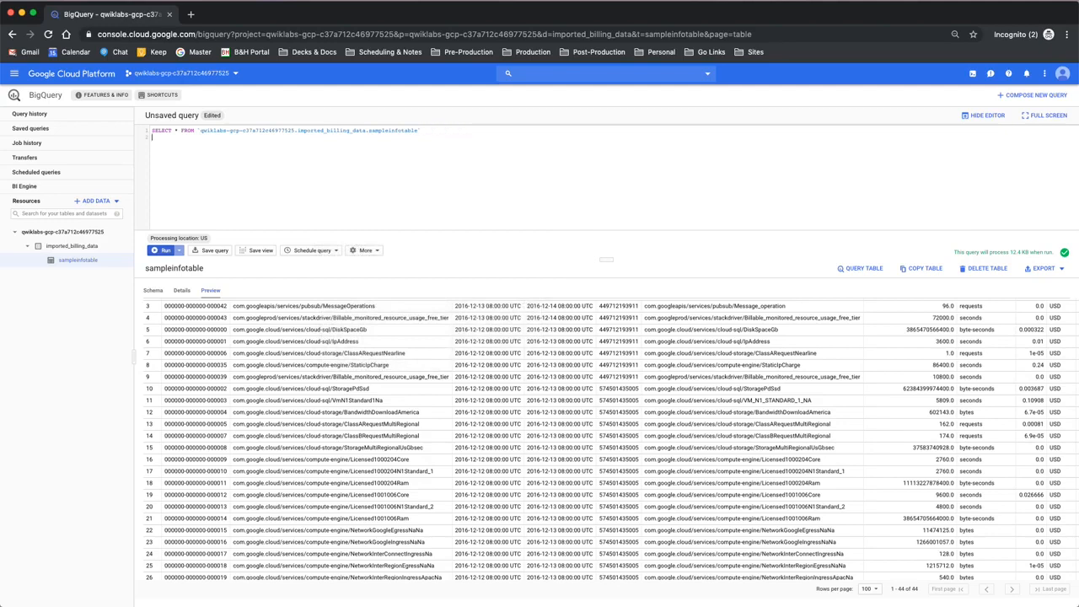
type("where cost > 0")
left_click(165, 251)
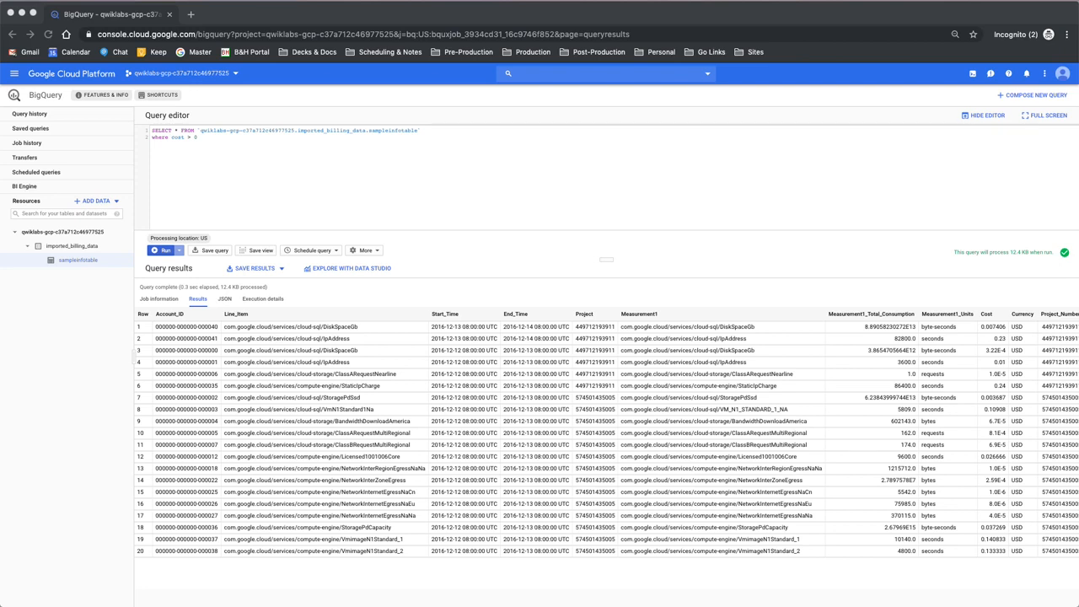
Replace the query with one selecting the twelve columns from product through usage_unit in cloud-training-prod-bucket.arch_infra.billing_data, and run it
key("super+a")
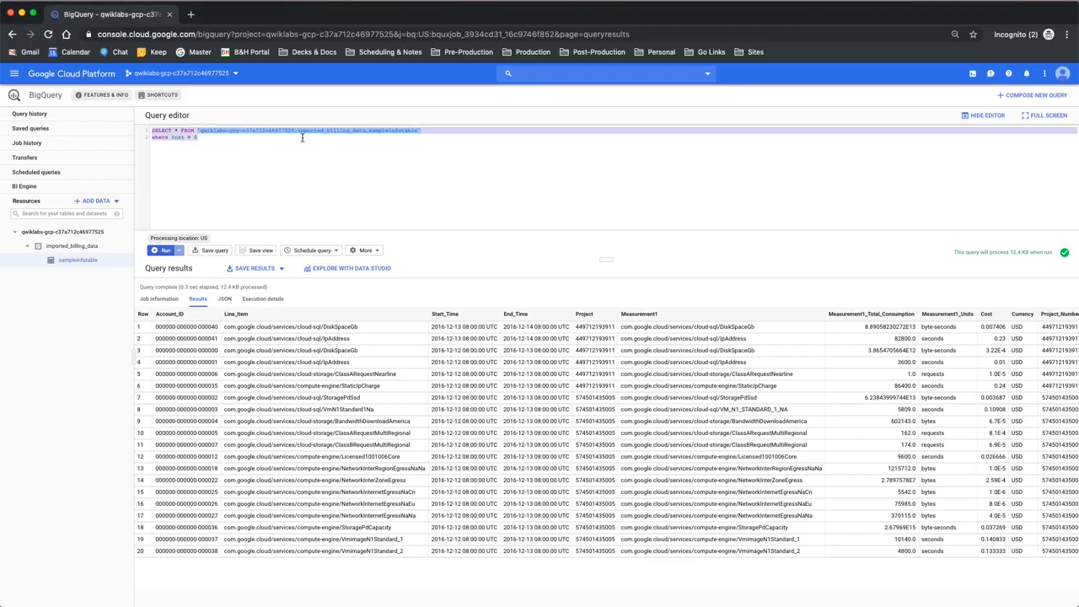
type("SELECT   product,   resource_type,   start_time,   end_time,   cost,   project_id,   project_name,   project_labels_key,   currency,   currency_conversion_rate,   usage_amount,   usage_unit FROM   `cloud-training-prod-bucket.arch_infra.billing_data`")
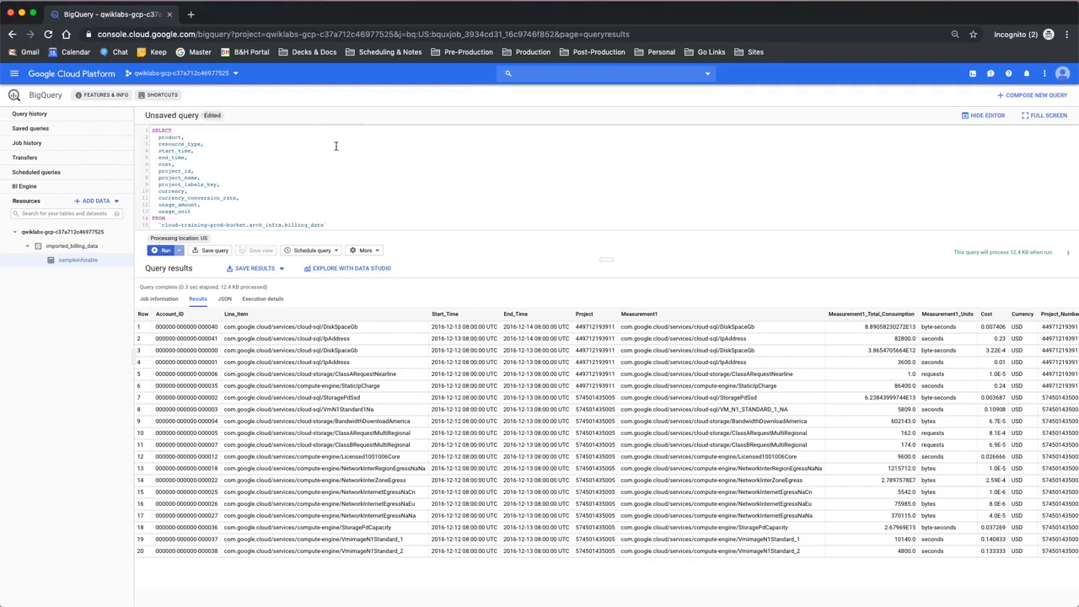
left_click(164, 251)
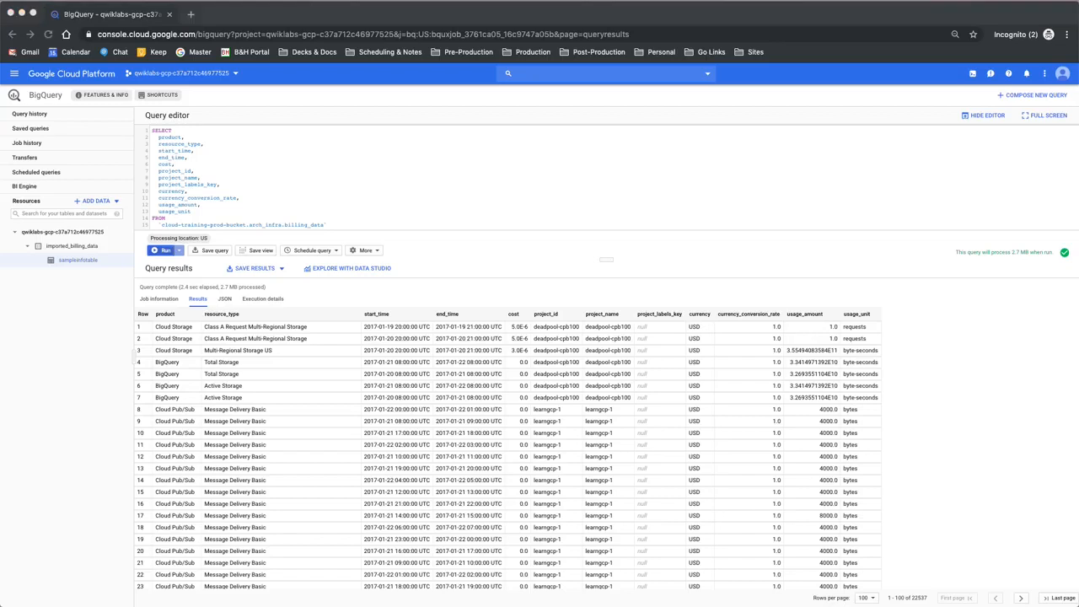
Replace the query with a billing_data version adding WHERE Cost > 0, ORDER BY end_time DESC and LIMIT 100, and run it
left_click(353, 194)
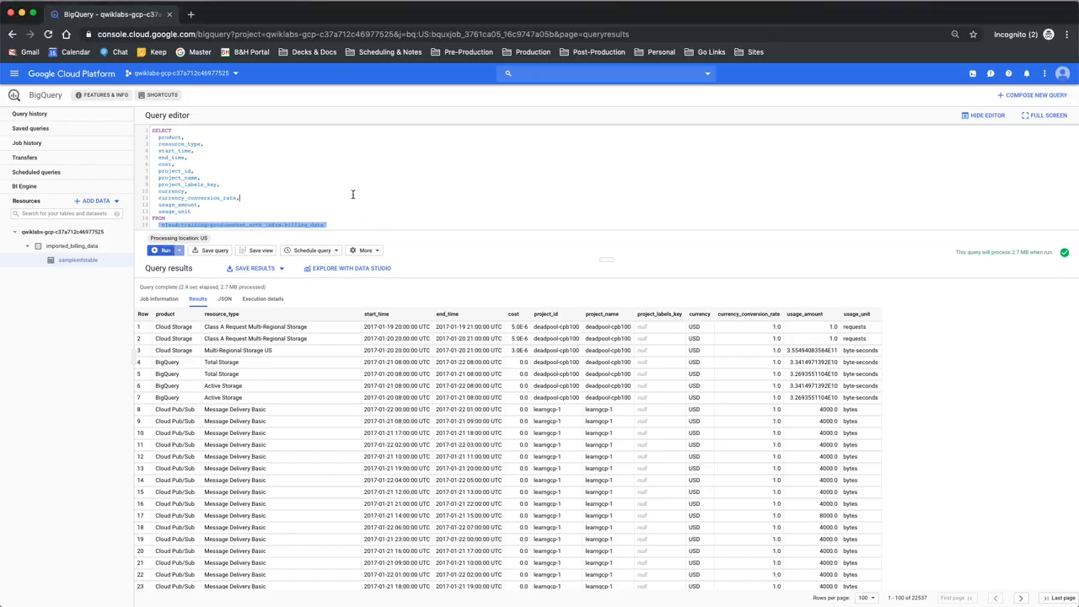
key("ctrl+a")
type("SELECT   product,   resource_type,   start_time,   end_time,   cost,   project_id,   project_name,   project_labels_key,   currency,   currency_conversion_rate,   usage_amount,   usage_unit FROM   `cloud-training-prod-bucket.arch_infra.billing_data` WHERE   cost > 0 ORDER BY end_time DESC LIMIT   100")
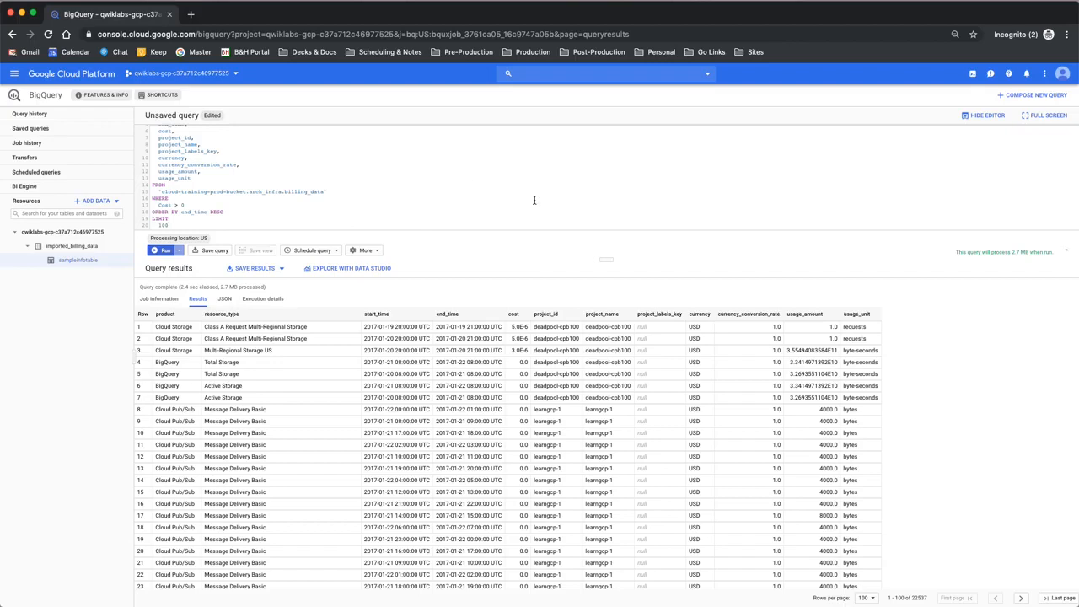
left_click(158, 251)
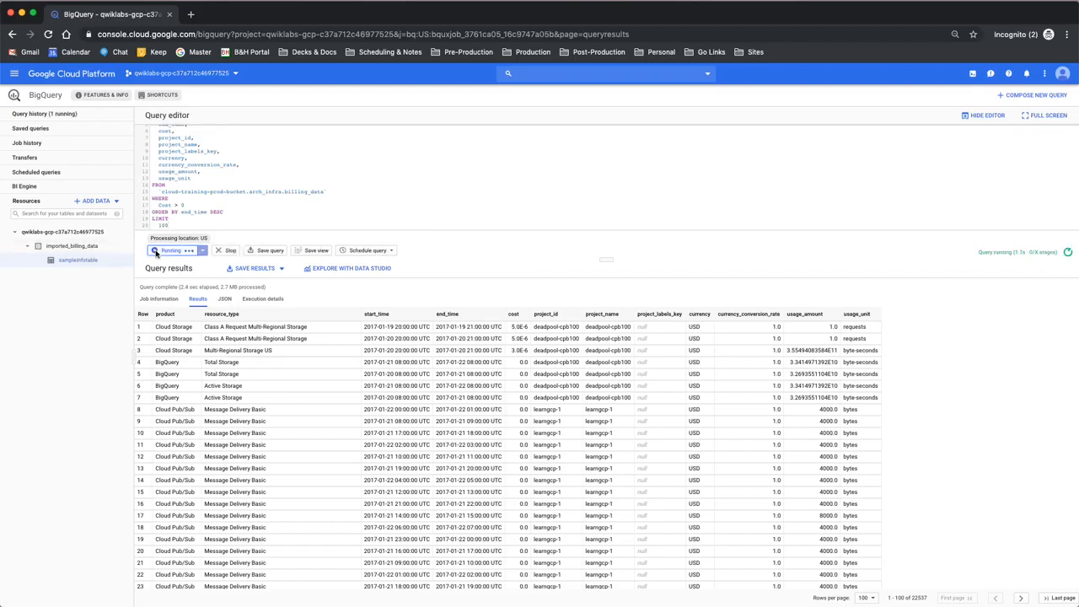